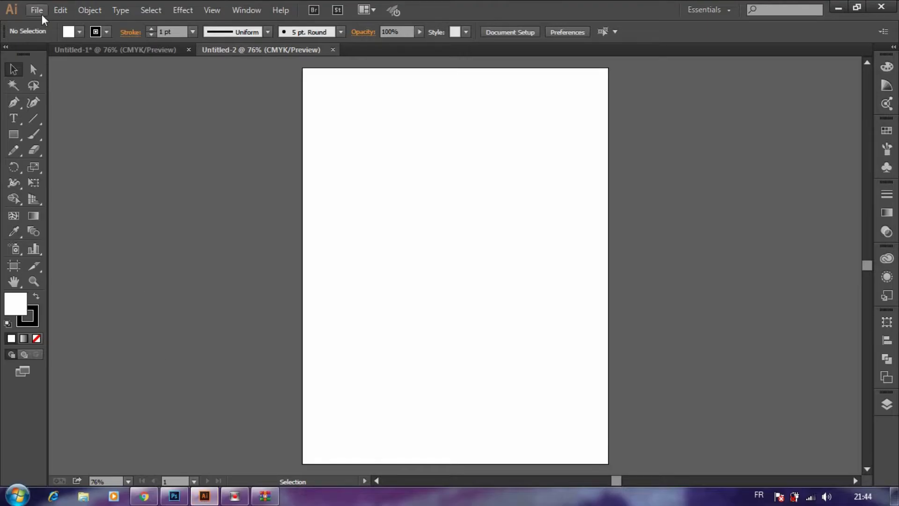
# Create a new 9 × 9 cm document with units in centimeters
pyautogui.click(37, 11)
pyautogui.click(50, 26)
pyautogui.click(592, 243)
pyautogui.click(599, 302)
pyautogui.hotkey('shift', 'Tab')
pyautogui.press('Tab')
pyautogui.write('9')
pyautogui.click(508, 434)
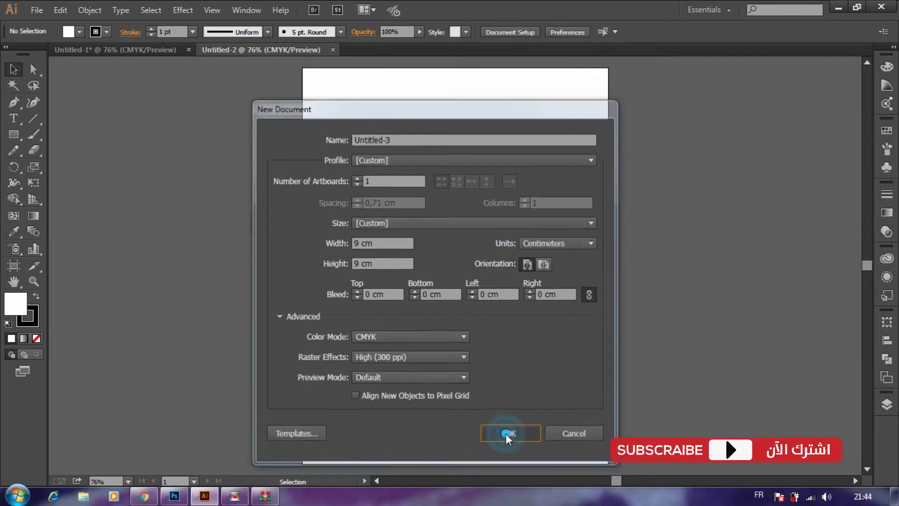
# Copy the ZC logo mark from Untitled-1 into Untitled-3 and show the rulers
pyautogui.click(157, 49)
pyautogui.click(521, 122)
pyautogui.moveTo(521, 123)
pyautogui.mouseDown()
pyautogui.moveTo(420, 50)
pyautogui.moveTo(496, 259)
pyautogui.mouseUp()
pyautogui.hotkey('ctrl', 'r')
# Add a vertical guide through the centre of the ZC logo mark
pyautogui.click(494, 256)
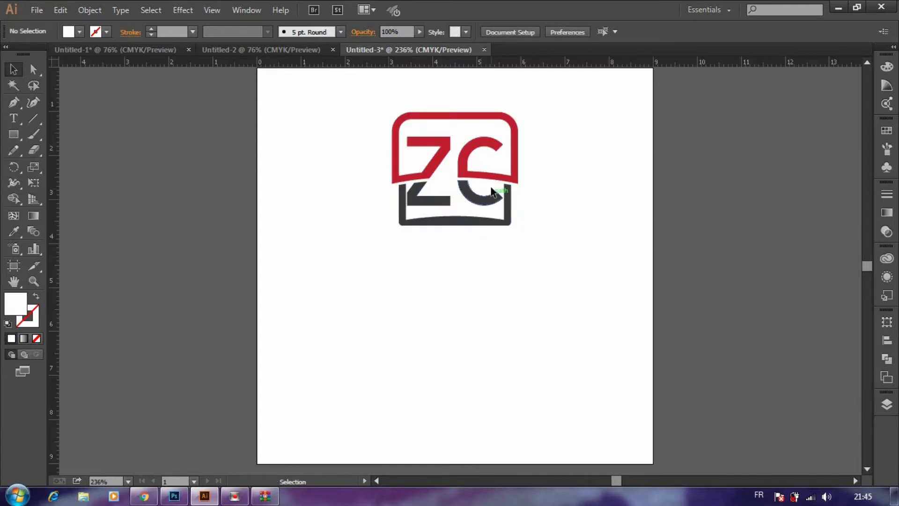
pyautogui.moveTo(54, 120); pyautogui.dragTo(455, 112)
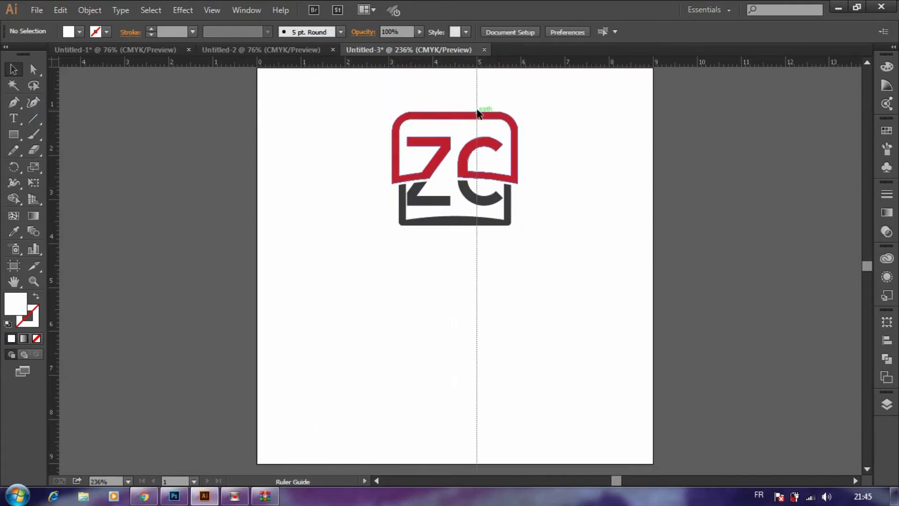
pyautogui.click(465, 119)
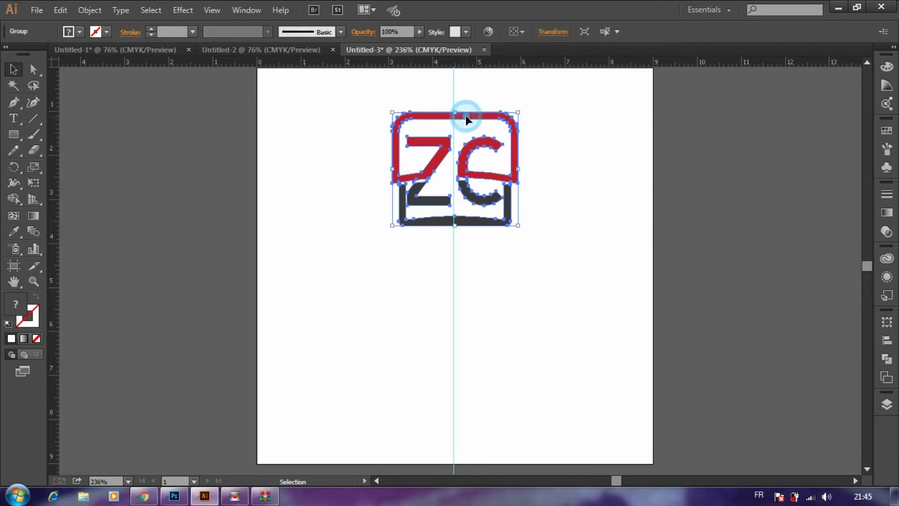
# Bring the Zantif Concept wordmark and tagline from Untitled-1 and centre it under the mark
pyautogui.click(134, 50)
pyautogui.moveTo(517, 180)
pyautogui.mouseDown()
pyautogui.moveTo(457, 216)
pyautogui.moveTo(479, 276)
pyautogui.moveTo(509, 264)
pyautogui.mouseUp()
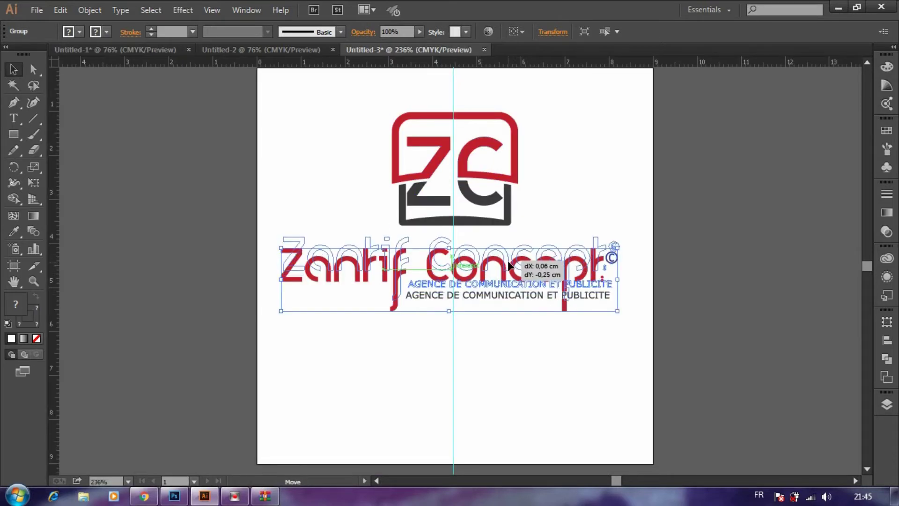
pyautogui.press('Right')
pyautogui.press('Right')
# Bring the row of software icons from Untitled-1 and position it below the wordmark
pyautogui.click(110, 51)
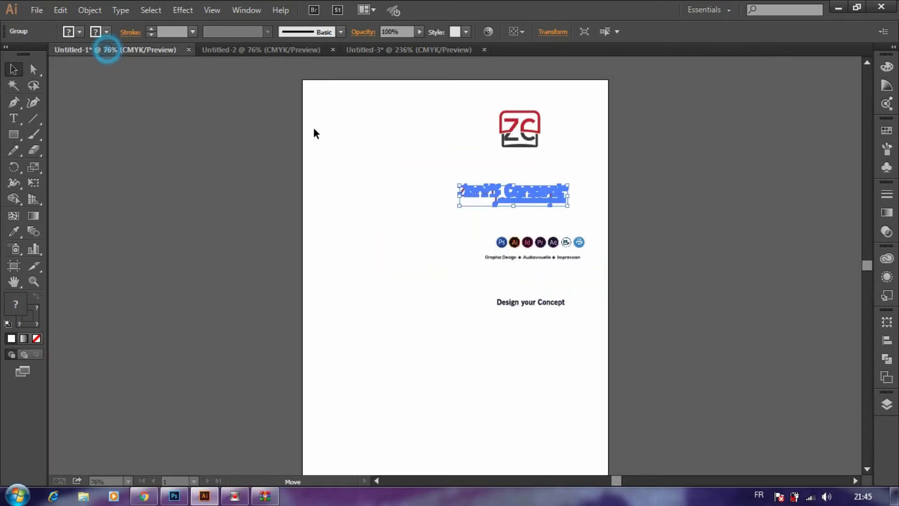
pyautogui.moveTo(546, 248); pyautogui.dragTo(404, 52)
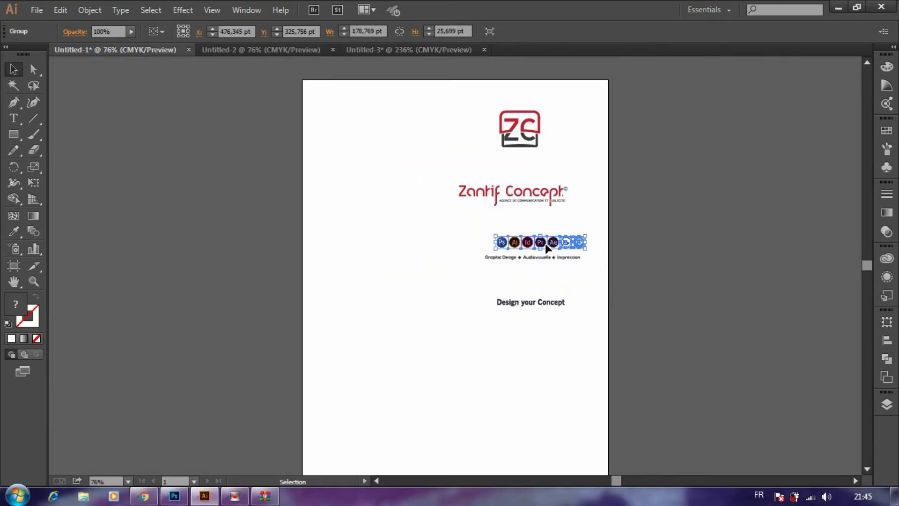
pyautogui.moveTo(435, 360); pyautogui.dragTo(487, 332)
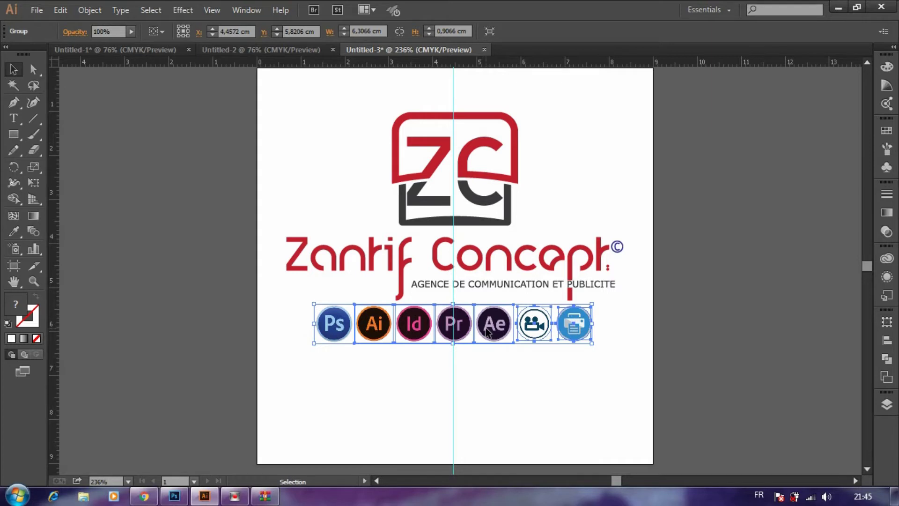
pyautogui.press('Down')
pyautogui.press('Down')
pyautogui.press('Down')
pyautogui.press('Down')
pyautogui.press('Down')
pyautogui.press('Down')
pyautogui.press('Down')
pyautogui.press('Down')
pyautogui.press('Down')
pyautogui.hotkey('shift', 'Down')
pyautogui.press('Down')
pyautogui.press('Down')
pyautogui.press('Down')
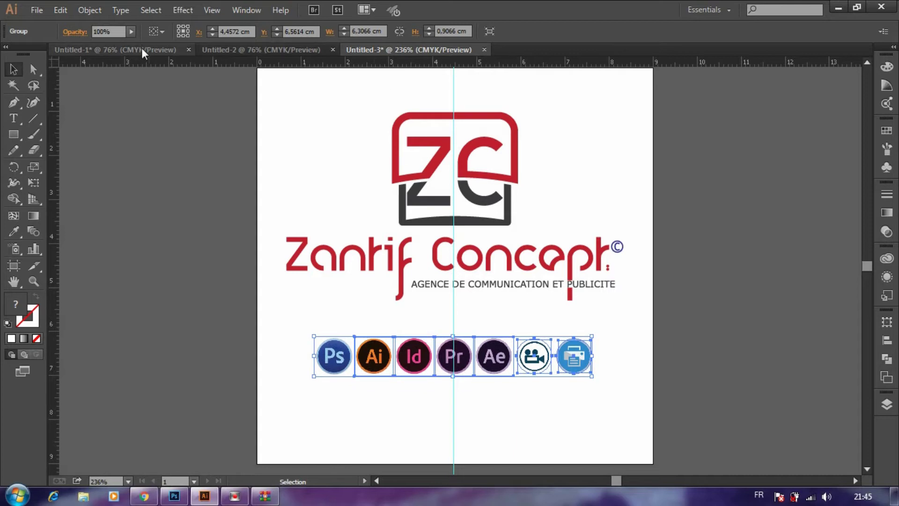
# Place the service description line just above the icons row
pyautogui.click(143, 50)
pyautogui.moveTo(539, 242); pyautogui.dragTo(458, 319)
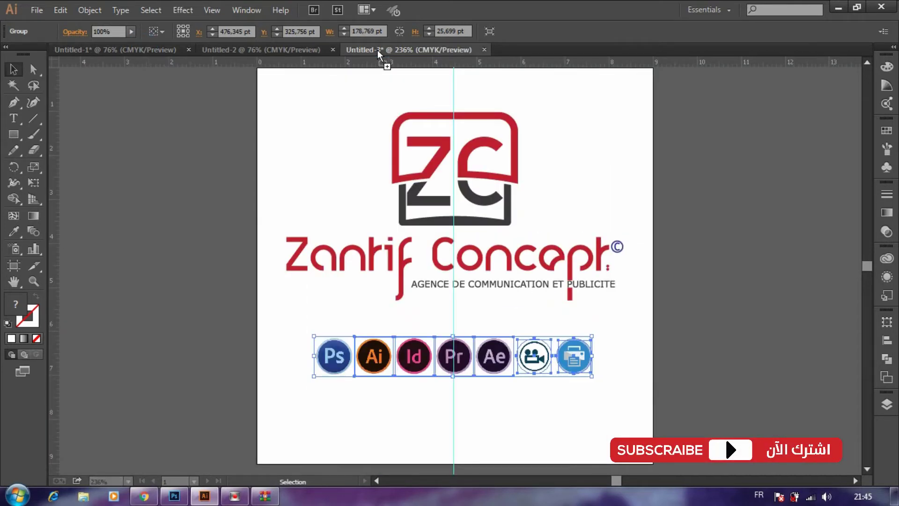
pyautogui.moveTo(458, 319); pyautogui.dragTo(546, 325)
pyautogui.click(521, 415)
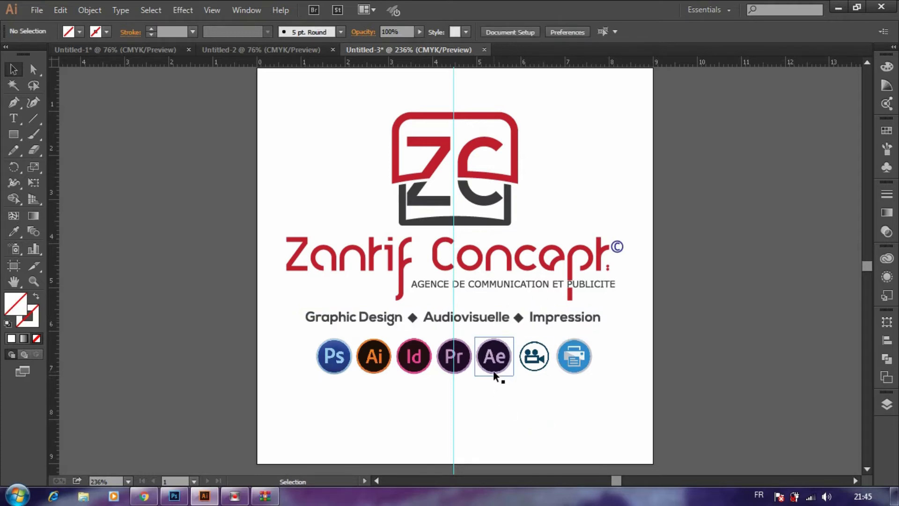
# Place the Design your Concept slogan centred below the icons row
pyautogui.click(115, 50)
pyautogui.moveTo(531, 256)
pyautogui.mouseDown()
pyautogui.moveTo(367, 53)
pyautogui.moveTo(476, 414)
pyautogui.mouseUp()
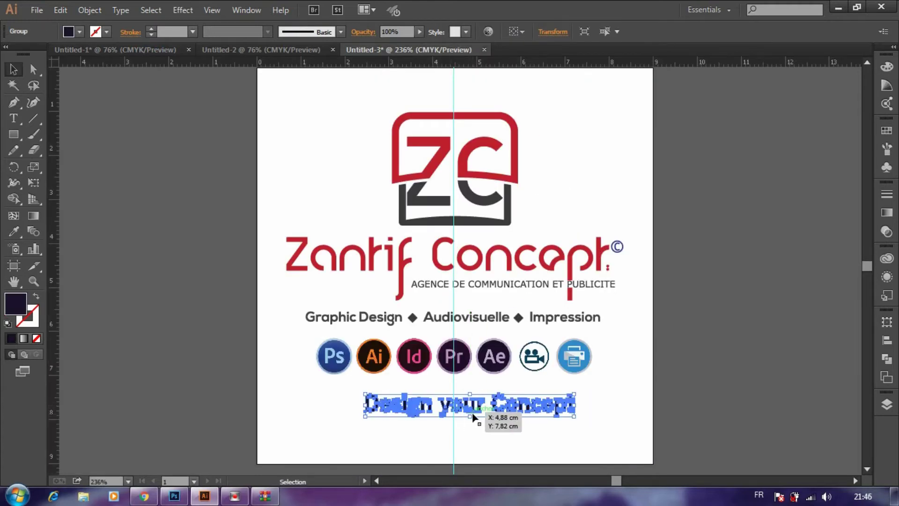
pyautogui.moveTo(477, 414); pyautogui.dragTo(463, 414)
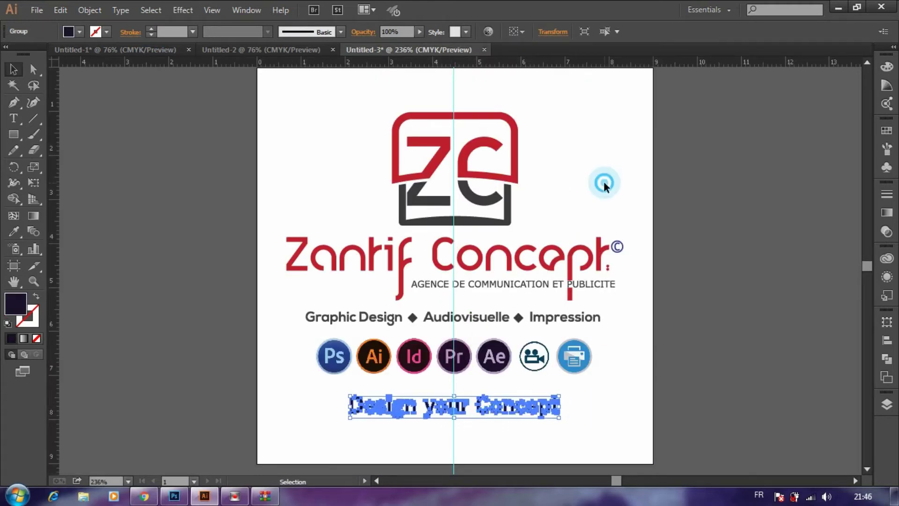
pyautogui.click(602, 185)
pyautogui.click(37, 10)
pyautogui.click(62, 272)
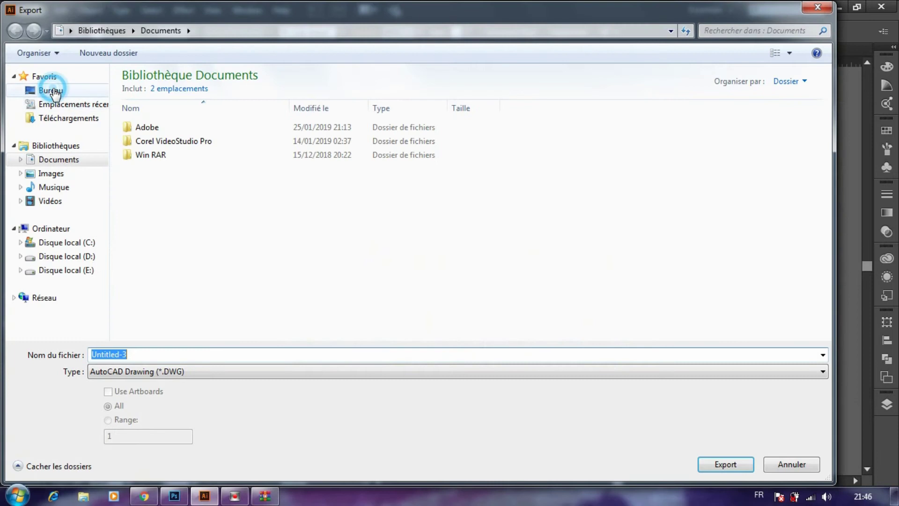
# Export the artboard to the desktop as PNG 'Mon verr' at High 300 ppi with transparency
pyautogui.click(50, 90)
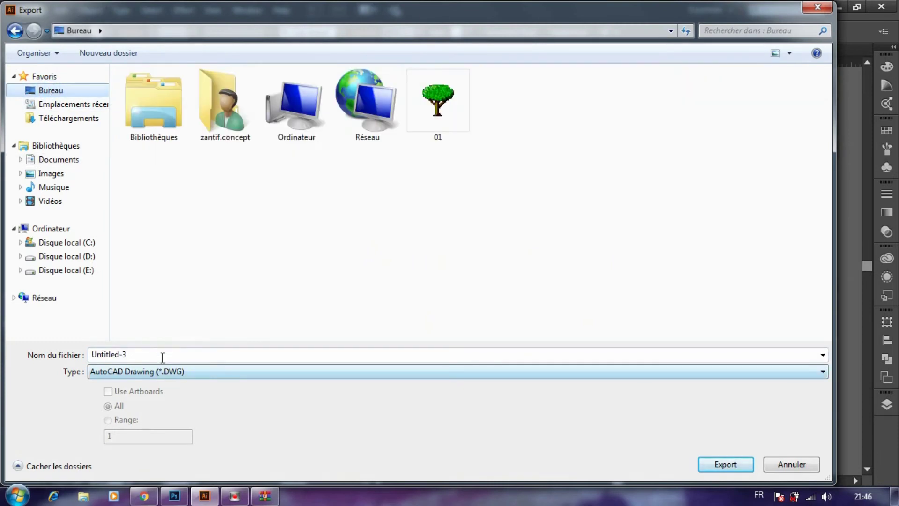
pyautogui.write('Mo')
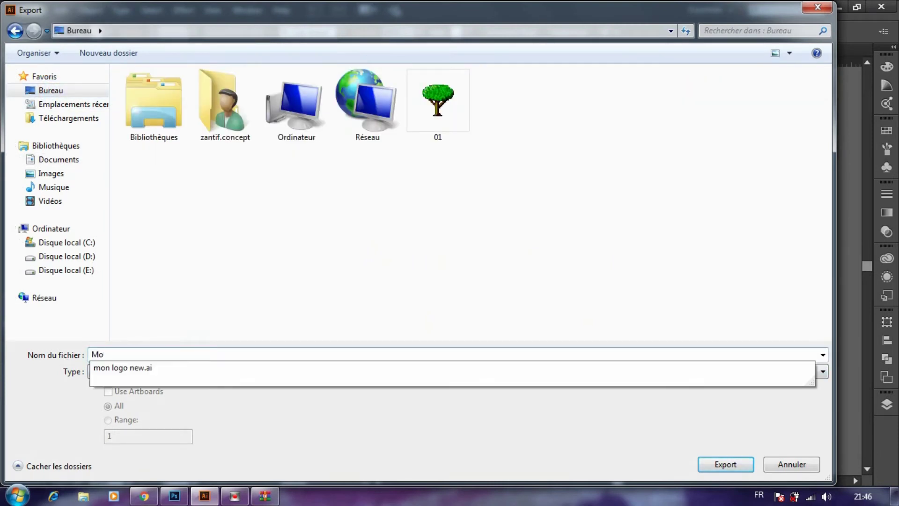
pyautogui.write('n verr')
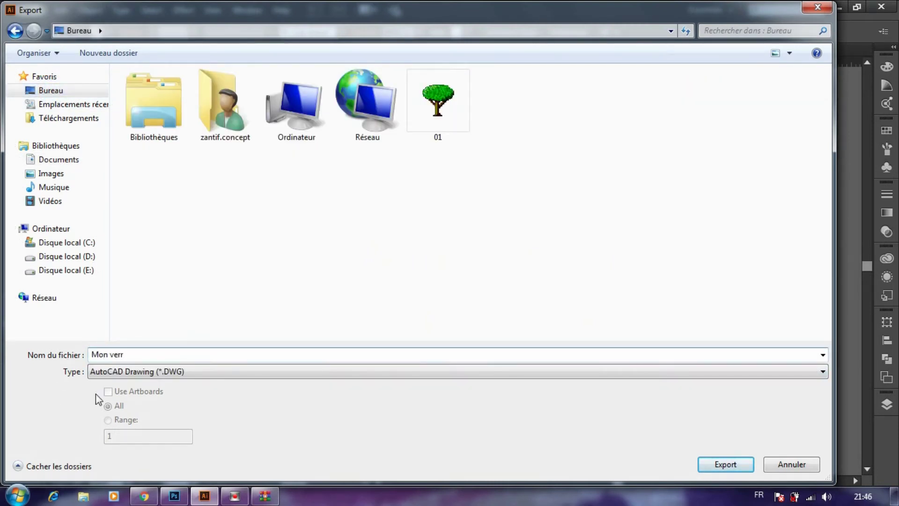
pyautogui.click(134, 373)
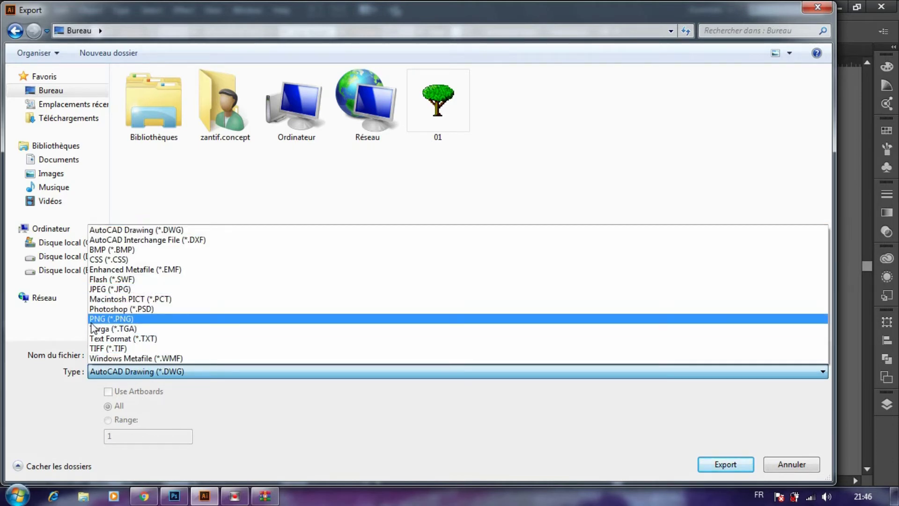
pyautogui.click(121, 322)
pyautogui.click(108, 392)
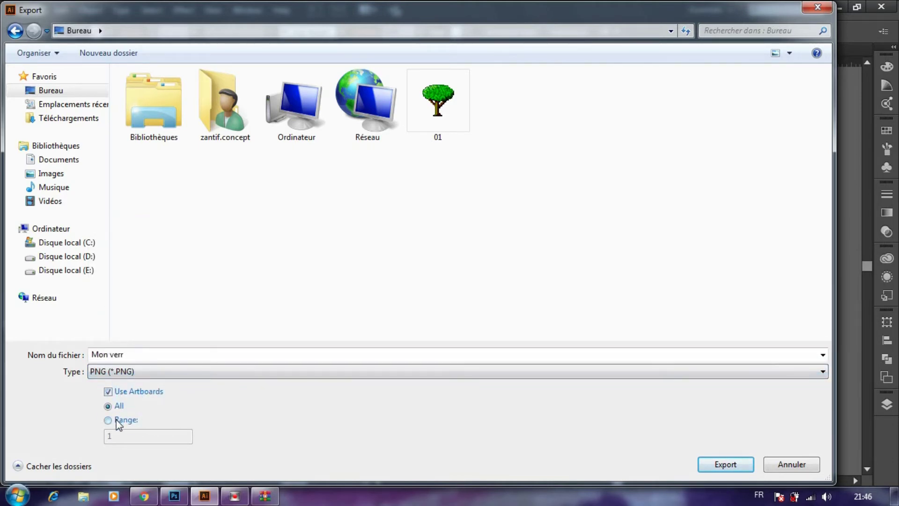
pyautogui.click(108, 420)
pyautogui.click(742, 471)
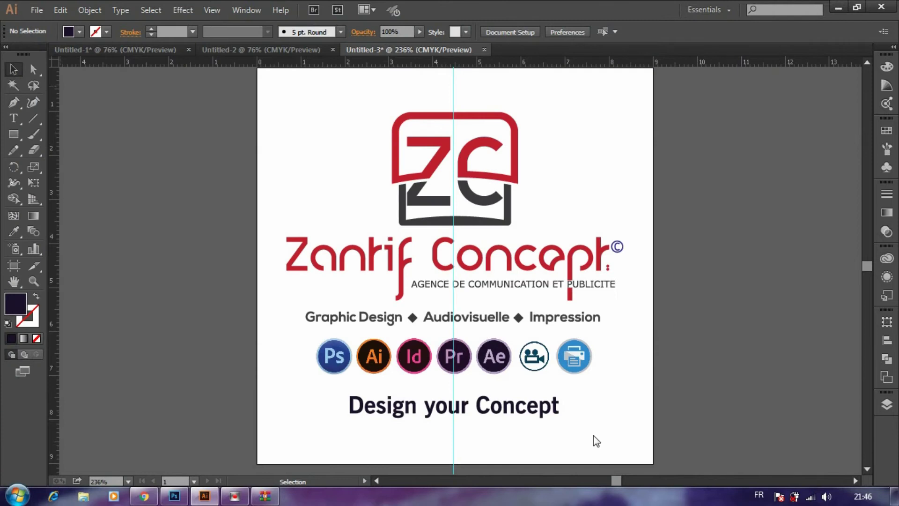
pyautogui.moveTo(566, 173); pyautogui.dragTo(285, 121)
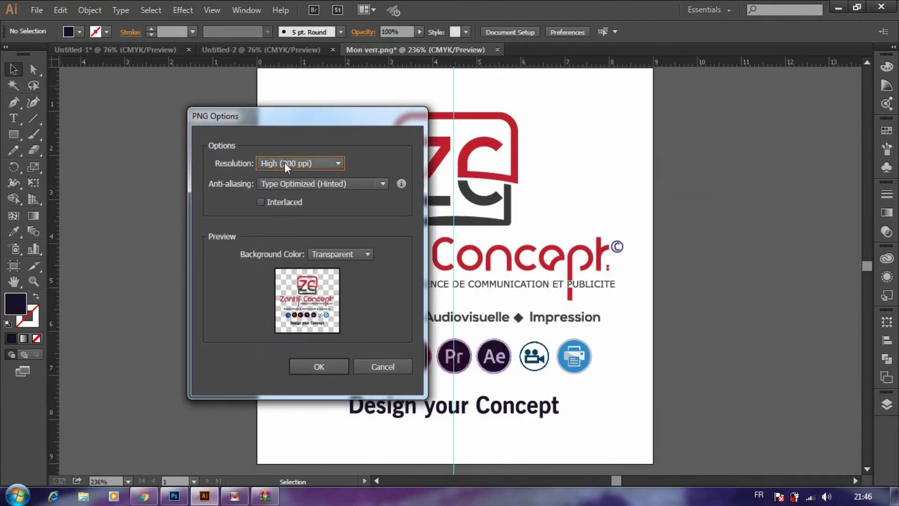
pyautogui.click(320, 366)
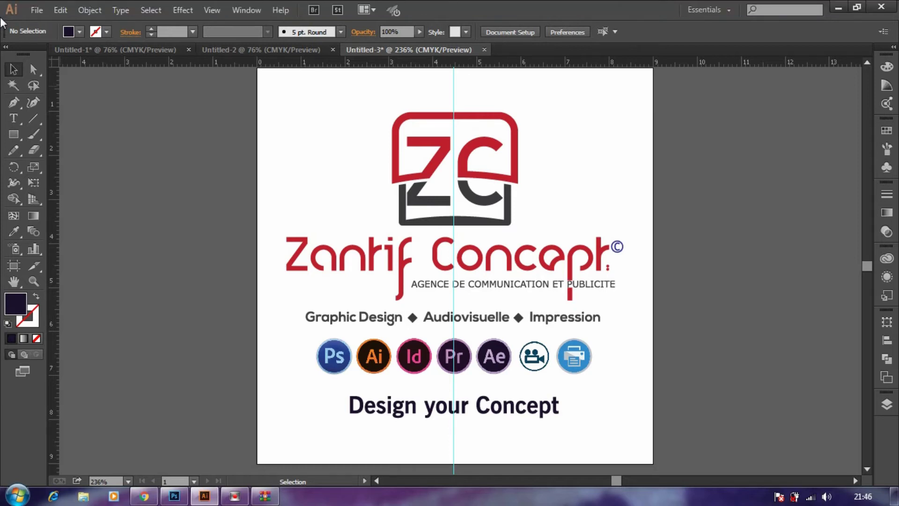
# Preview the exported Mon verr-01 image from the desktop, then return to the Photoshop mug mockup
pyautogui.click(838, 8)
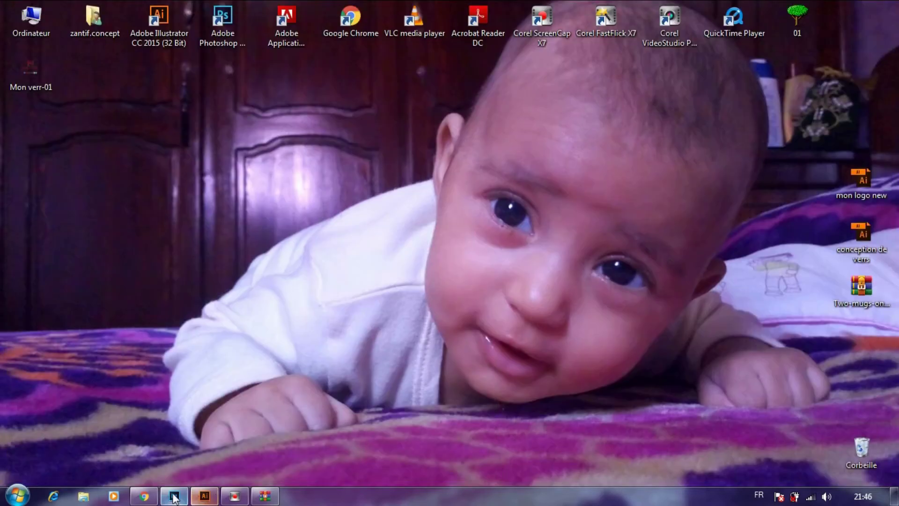
pyautogui.moveTo(32, 63); pyautogui.dragTo(160, 330)
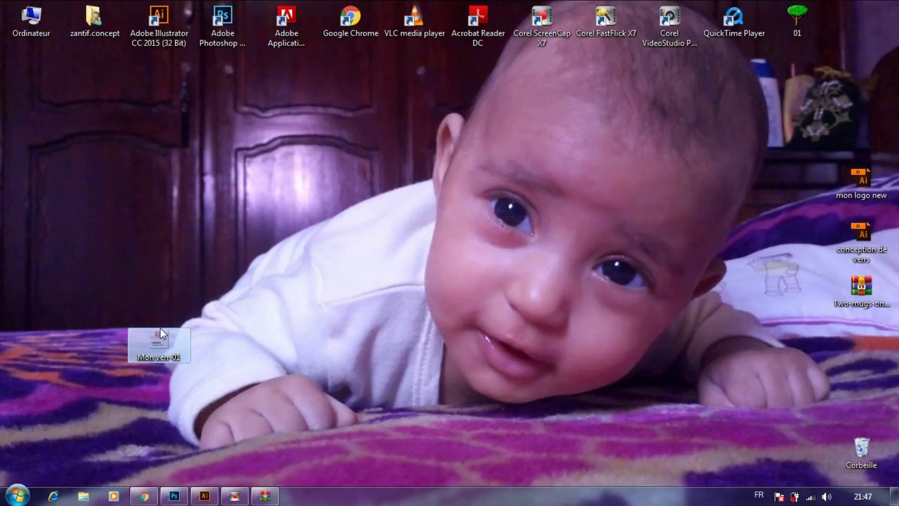
pyautogui.doubleClick(160, 330)
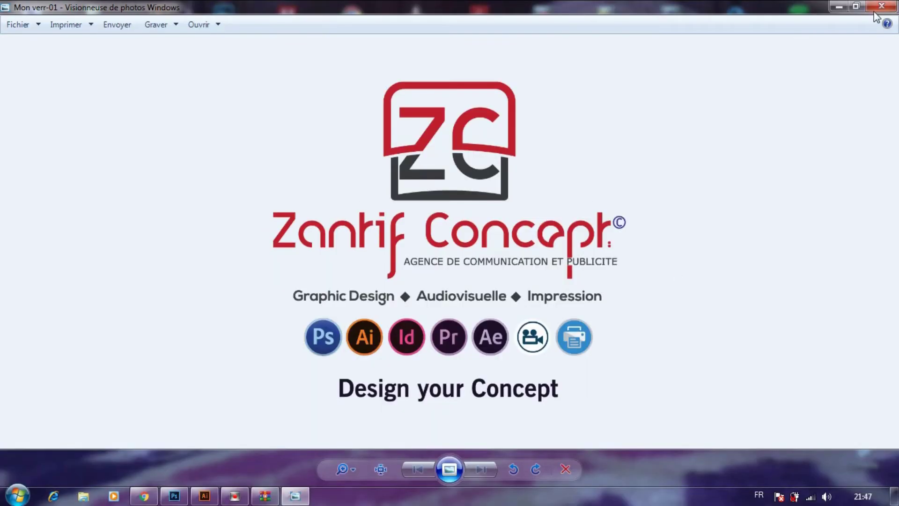
pyautogui.click(880, 6)
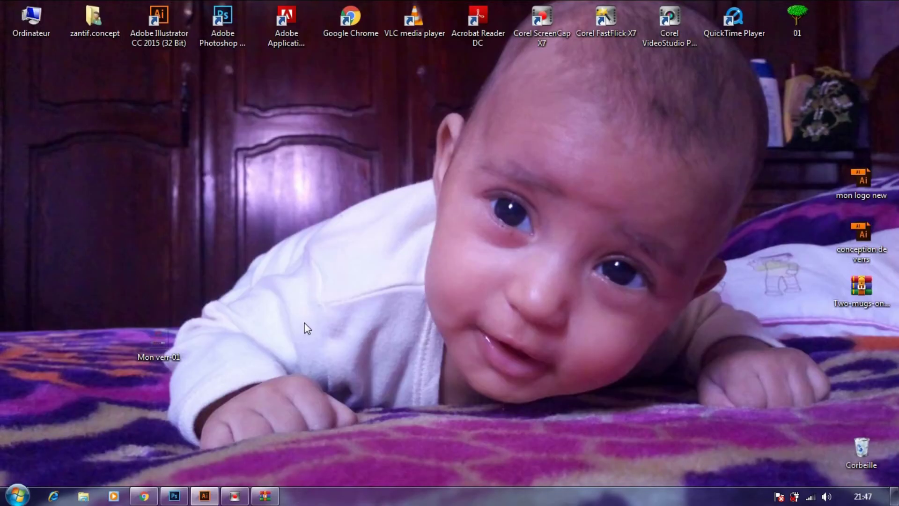
pyautogui.click(174, 496)
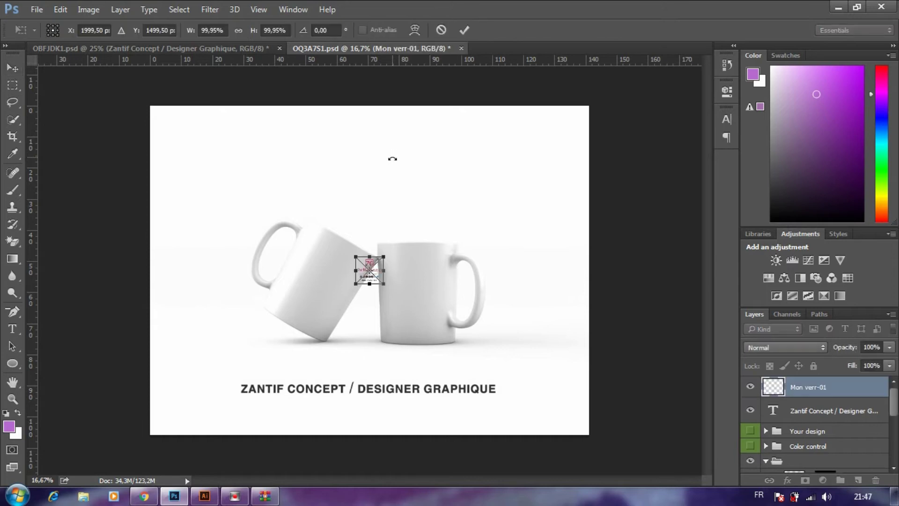
# Convert the placed Mon verr-01 logo to a smart object and enlarge it
pyautogui.click(463, 30)
pyautogui.rightClick(803, 386)
pyautogui.click(558, 149)
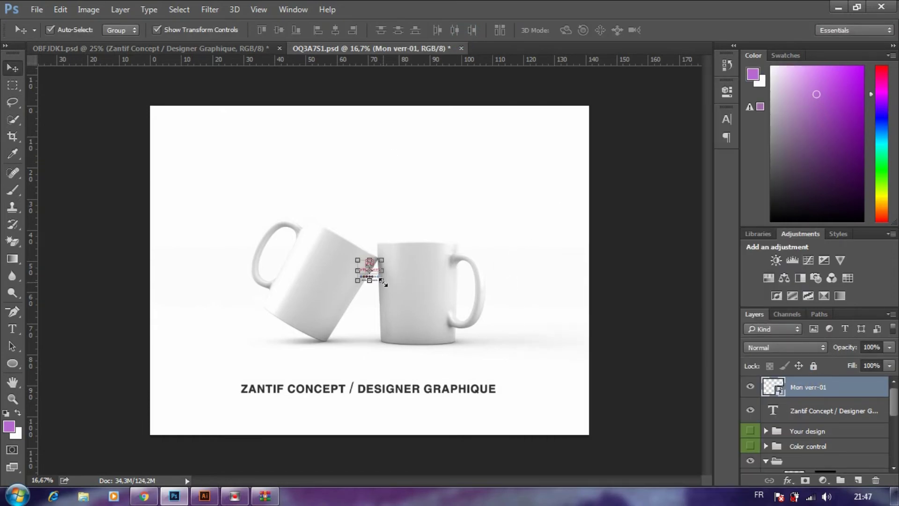
pyautogui.moveTo(391, 290)
pyautogui.mouseDown()
pyautogui.moveTo(414, 310)
pyautogui.moveTo(398, 295)
pyautogui.mouseUp()
pyautogui.click(464, 30)
# Move the logo onto the right mug's front and scale it to fit
pyautogui.scroll(2, 482, 199)
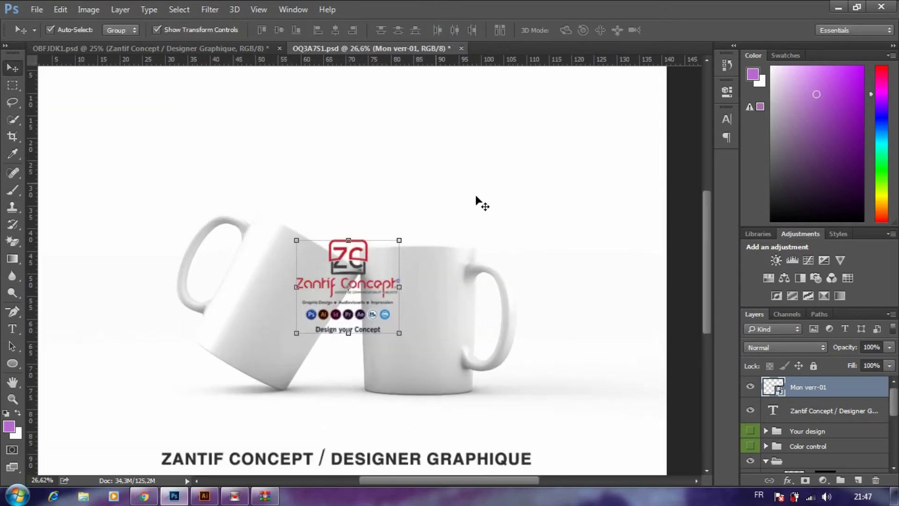
pyautogui.scroll(1, 387, 351)
pyautogui.scroll(1, 373, 237)
pyautogui.scroll(1, 387, 217)
pyautogui.scroll(1, 315, 149)
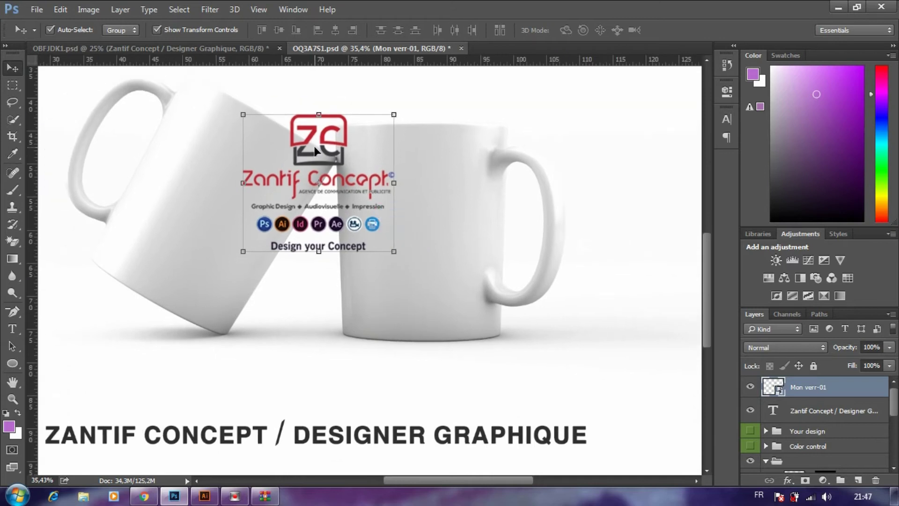
pyautogui.moveTo(321, 164); pyautogui.dragTo(418, 223)
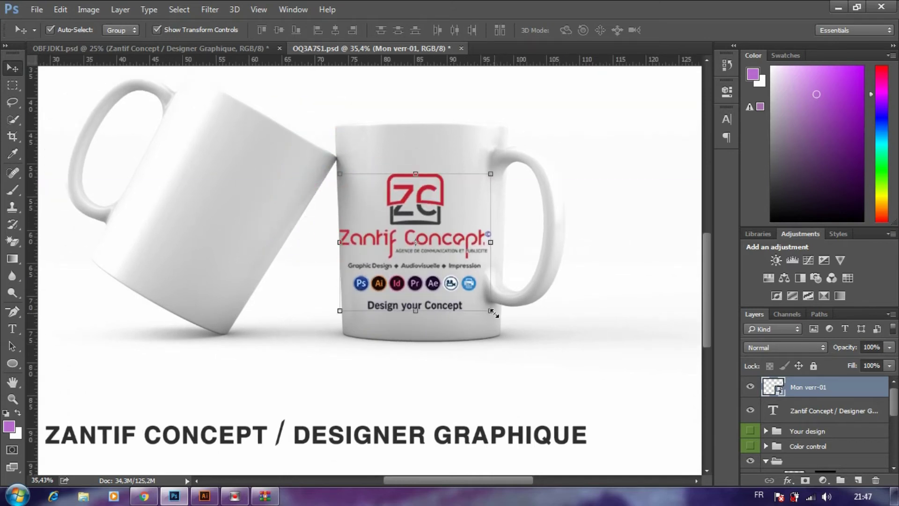
pyautogui.moveTo(493, 312); pyautogui.dragTo(484, 305)
pyautogui.press('Return')
pyautogui.moveTo(407, 217)
pyautogui.mouseDown()
pyautogui.moveTo(414, 226)
pyautogui.moveTo(415, 210)
pyautogui.moveTo(228, 192)
pyautogui.mouseUp()
# Duplicate the logo onto the left mug, rotate it about 32°, and raise the right logo slightly
pyautogui.click(415, 211)
pyautogui.click(407, 220)
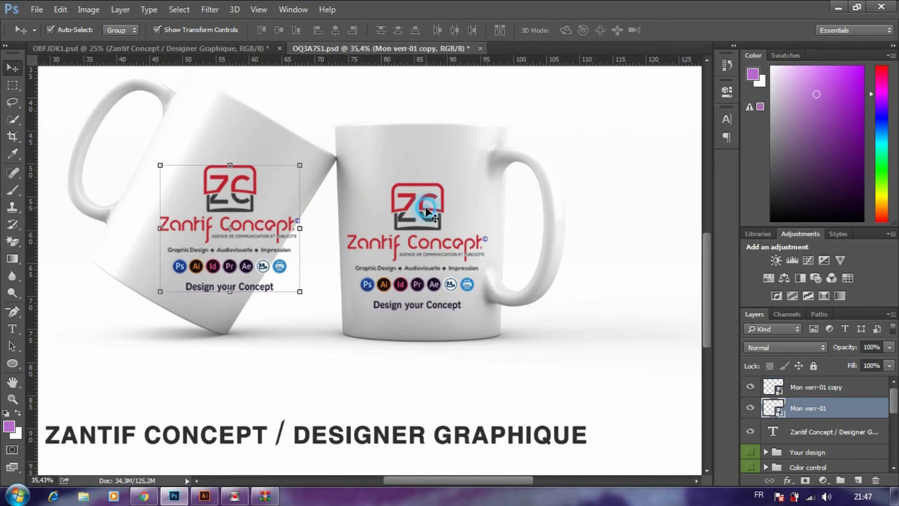
pyautogui.click(240, 192)
pyautogui.hotkey('ctrl', 't')
pyautogui.moveTo(309, 156)
pyautogui.mouseDown()
pyautogui.moveTo(332, 220)
pyautogui.moveTo(253, 193)
pyautogui.mouseUp()
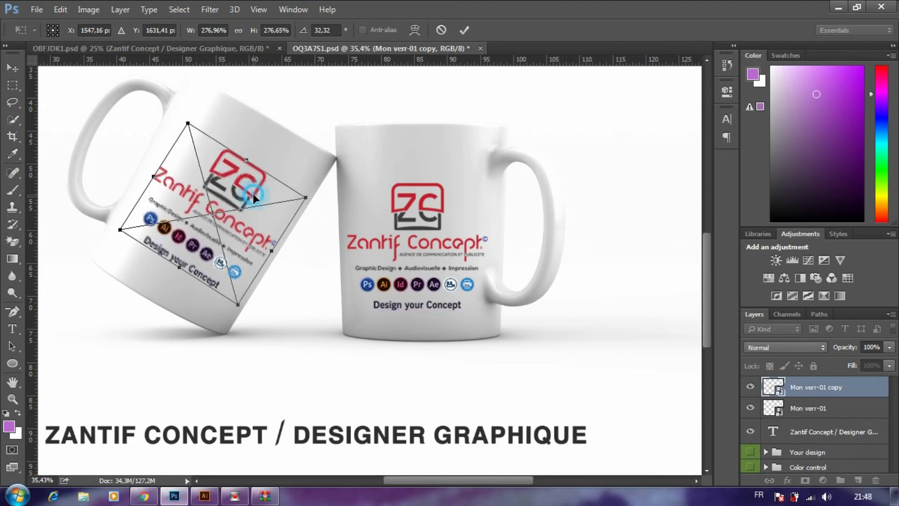
pyautogui.press('Return')
pyautogui.hotkey('ctrl', 'g')
pyautogui.moveTo(411, 207); pyautogui.dragTo(420, 203)
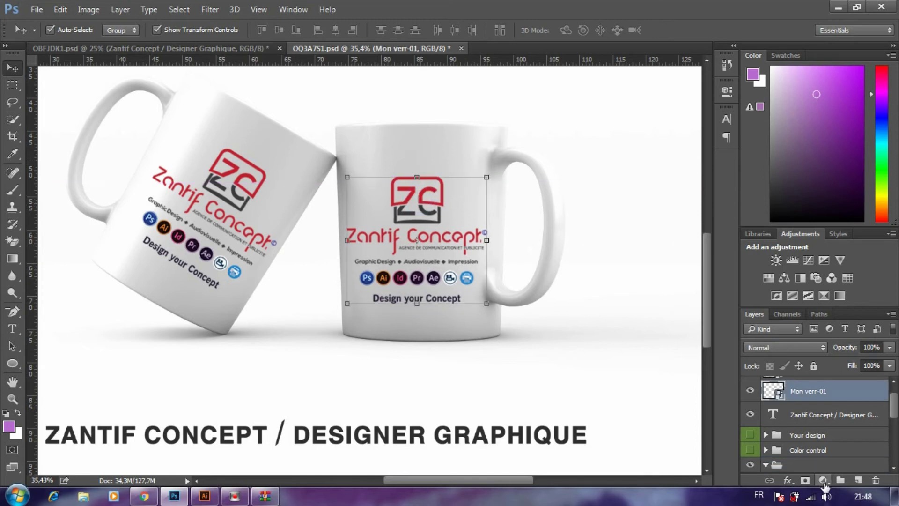
# Add a drop shadow with Size 0 and Distance 7 px to the right mug's logo
pyautogui.click(788, 480)
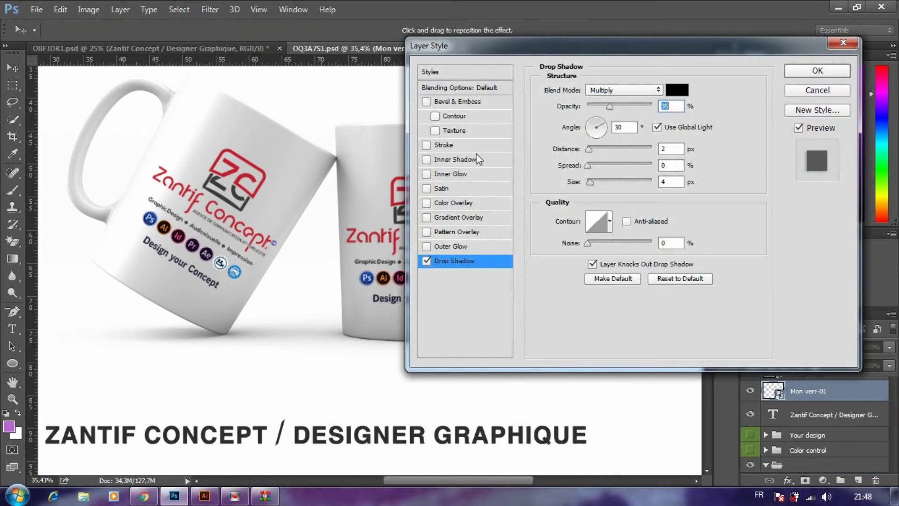
pyautogui.moveTo(468, 45); pyautogui.dragTo(585, 25)
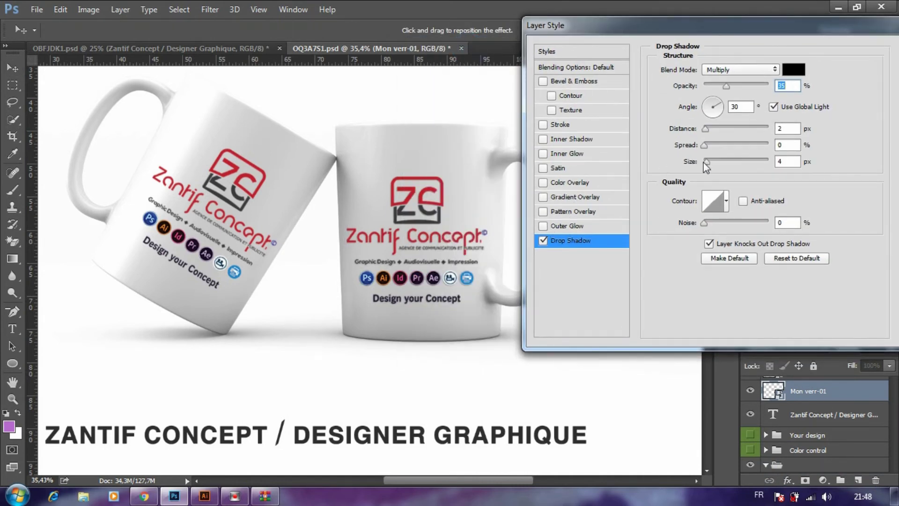
pyautogui.moveTo(704, 162); pyautogui.dragTo(676, 164)
pyautogui.moveTo(705, 129); pyautogui.dragTo(709, 132)
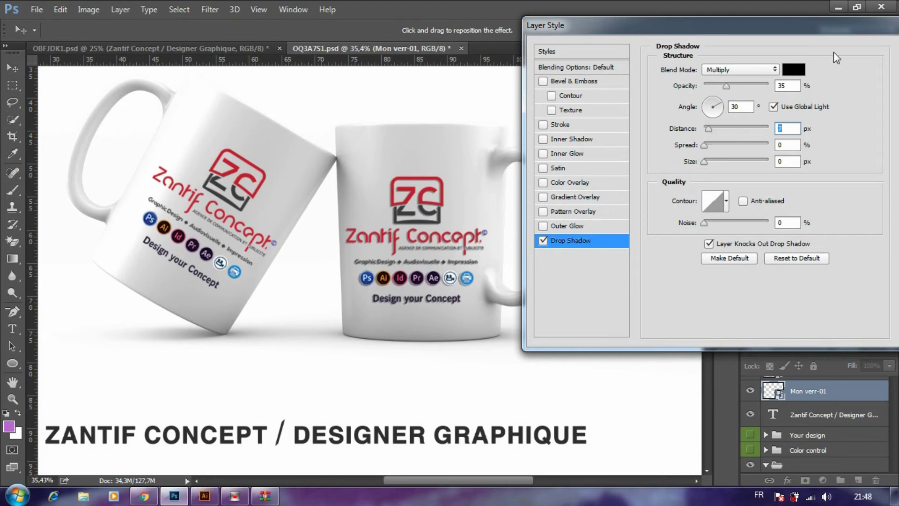
pyautogui.moveTo(853, 31); pyautogui.dragTo(730, 32)
pyautogui.click(798, 53)
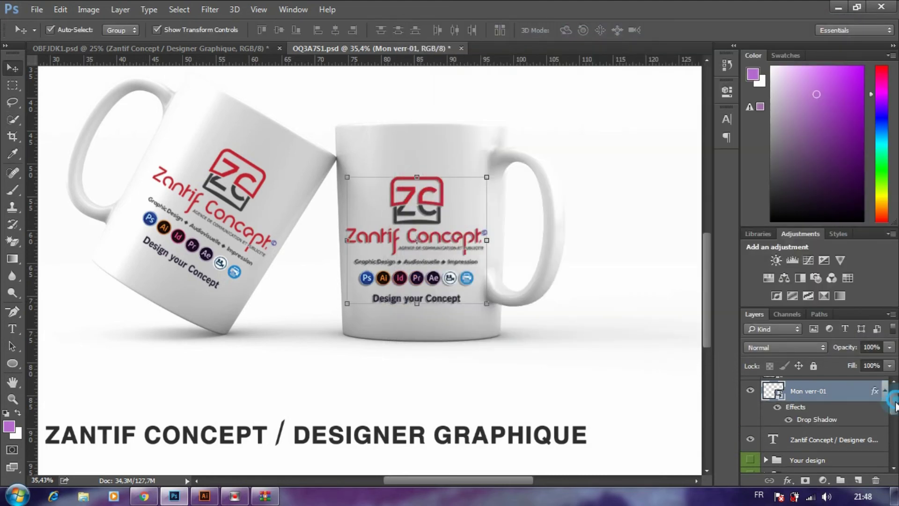
# Turn on the solid yellow background layer behind the mugs
pyautogui.moveTo(894, 404); pyautogui.dragTo(809, 452)
pyautogui.click(746, 469)
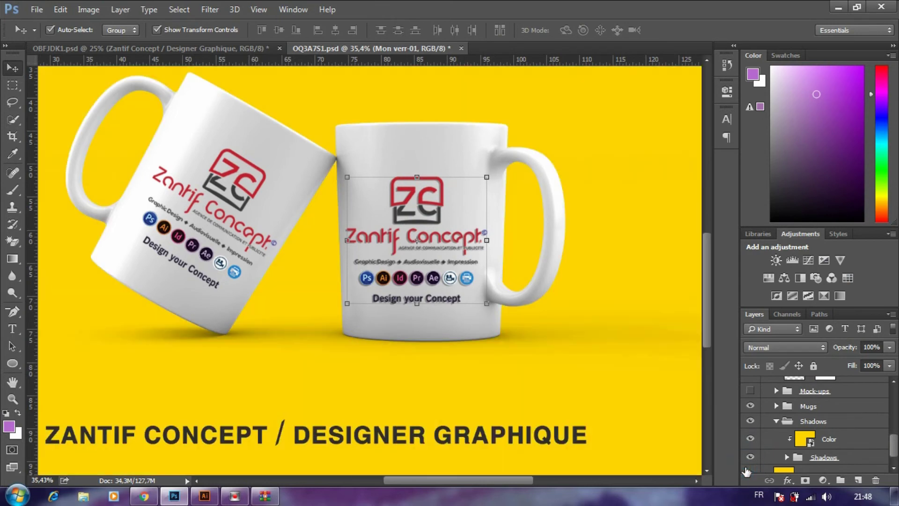
pyautogui.scroll(-1, 628, 187)
pyautogui.click(538, 81)
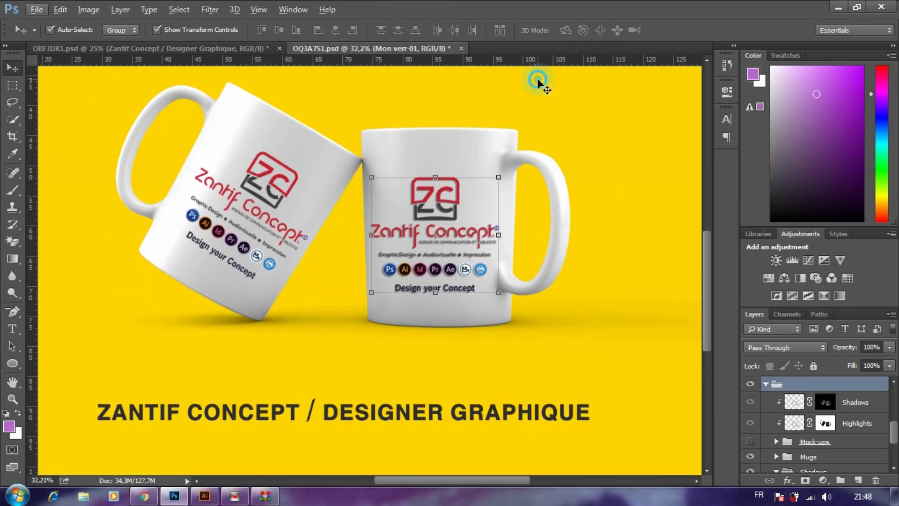
pyautogui.scroll(-1, 703, 373)
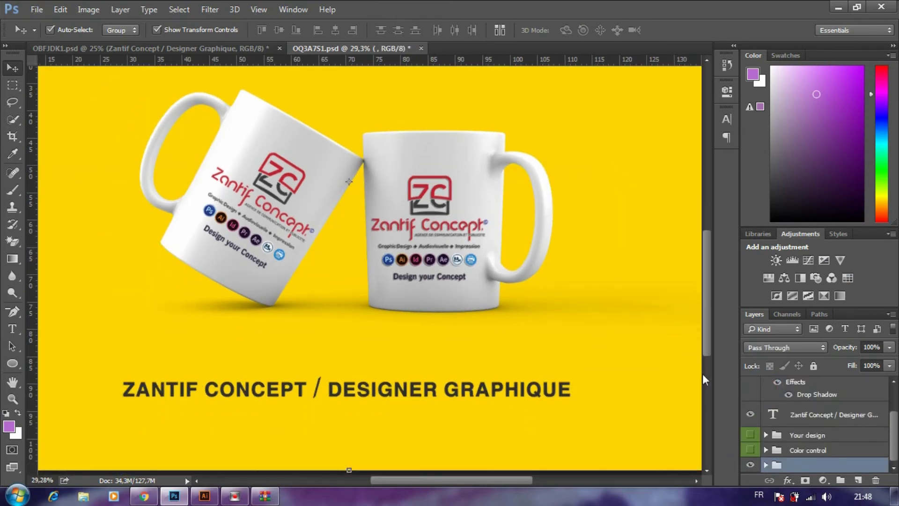
pyautogui.scroll(-1, 628, 350)
pyautogui.scroll(-1, 626, 350)
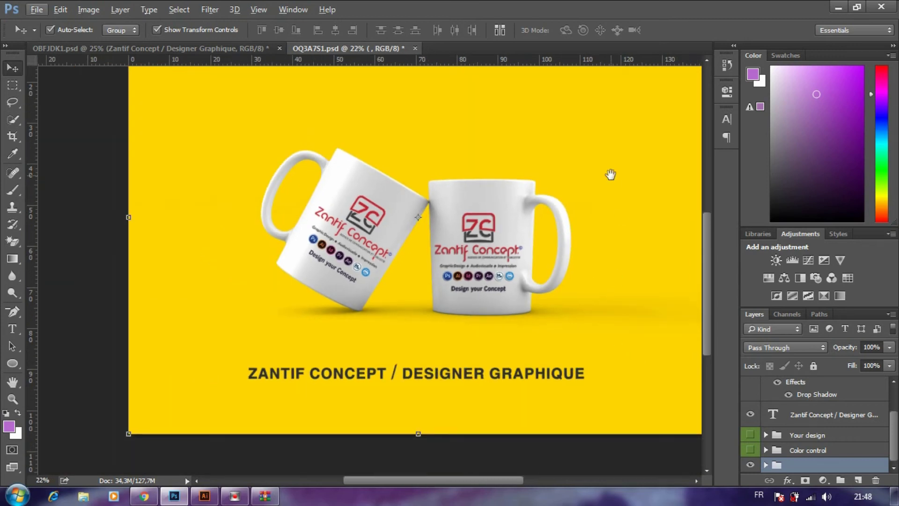
pyautogui.scroll(-1, 611, 271)
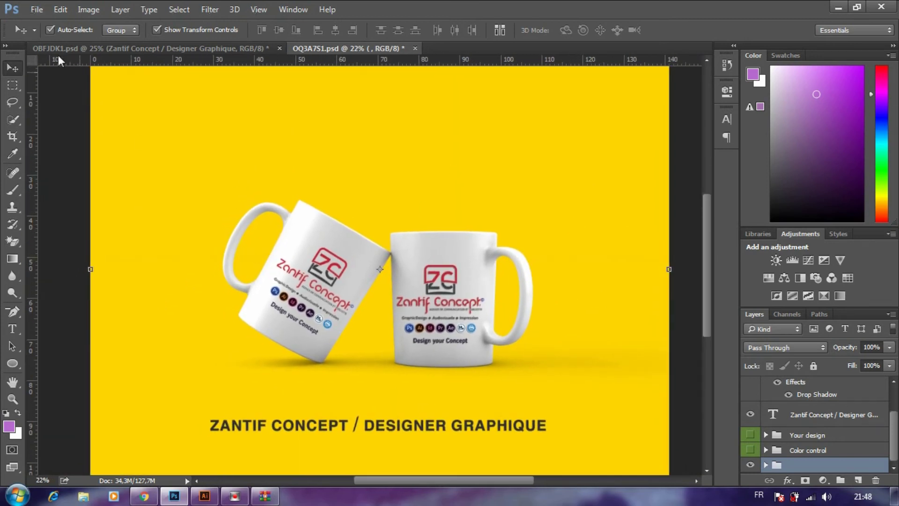
pyautogui.click(36, 10)
pyautogui.click(56, 153)
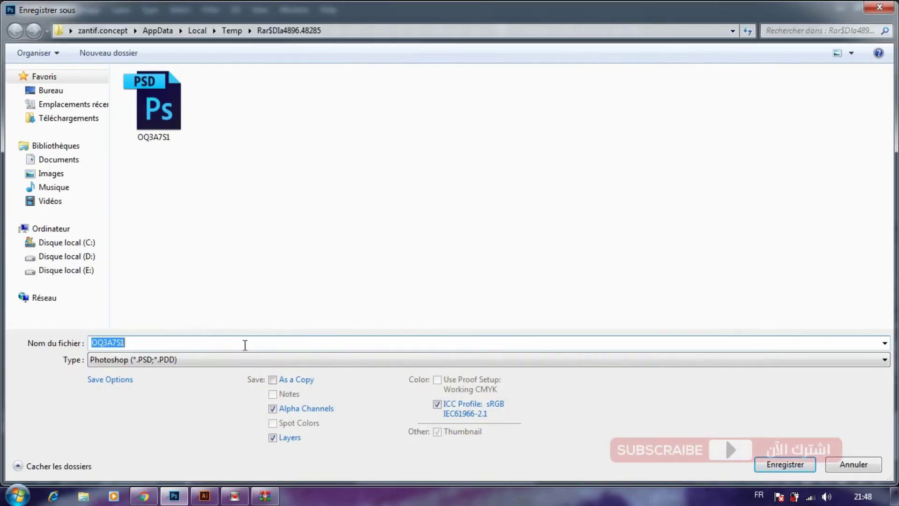
# Save the mockup to the desktop as JPEG 'priduit final' at Maximum quality
pyautogui.write('priduit fi')
pyautogui.write('nal')
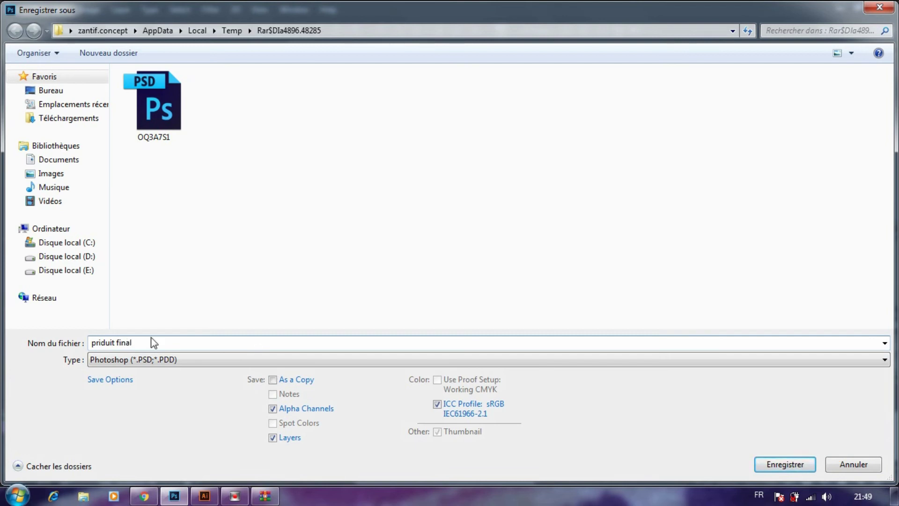
pyautogui.click(98, 360)
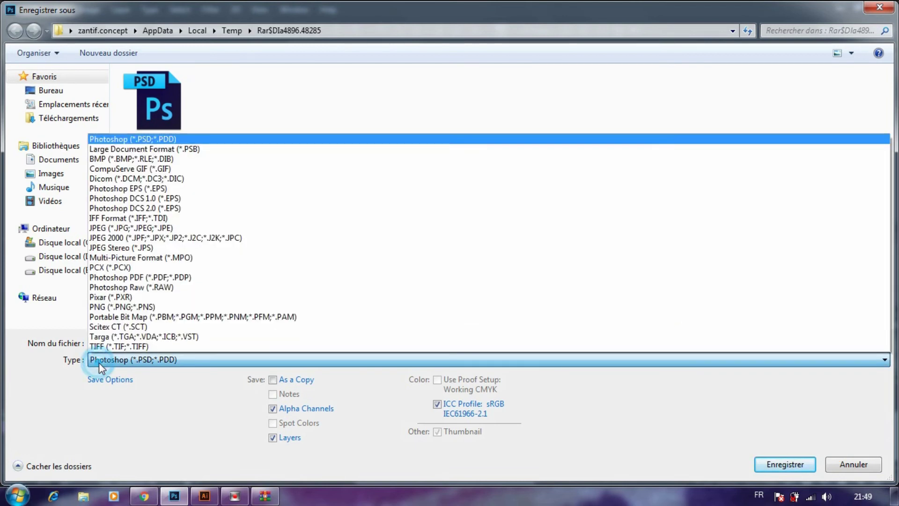
pyautogui.click(124, 230)
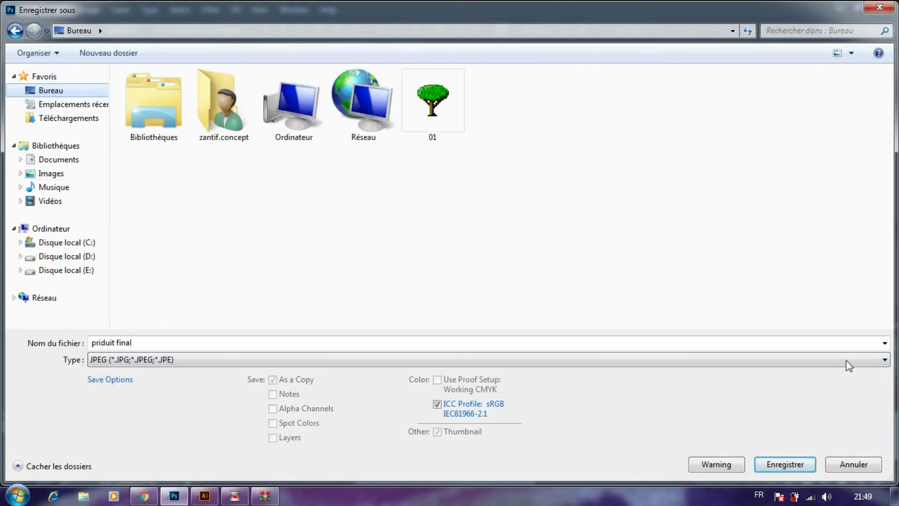
pyautogui.click(781, 463)
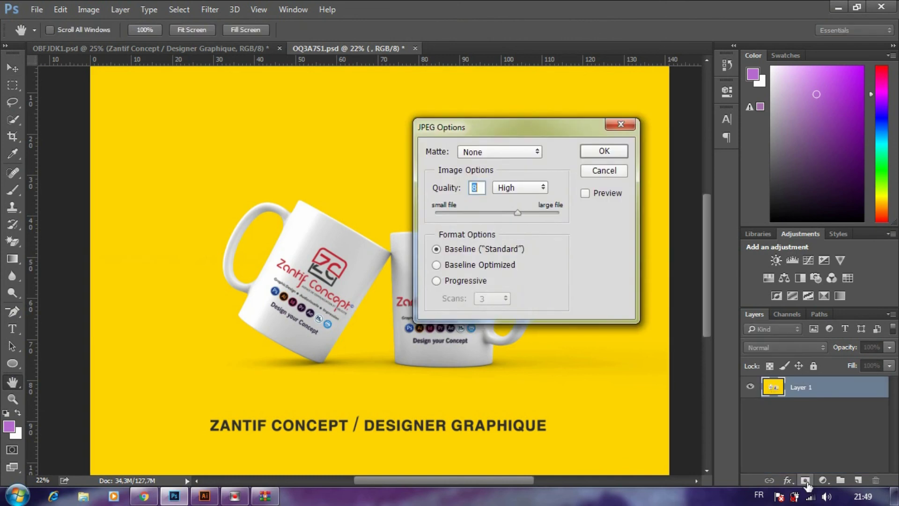
pyautogui.click(538, 188)
pyautogui.click(518, 229)
pyautogui.moveTo(538, 213); pyautogui.dragTo(559, 213)
pyautogui.click(601, 152)
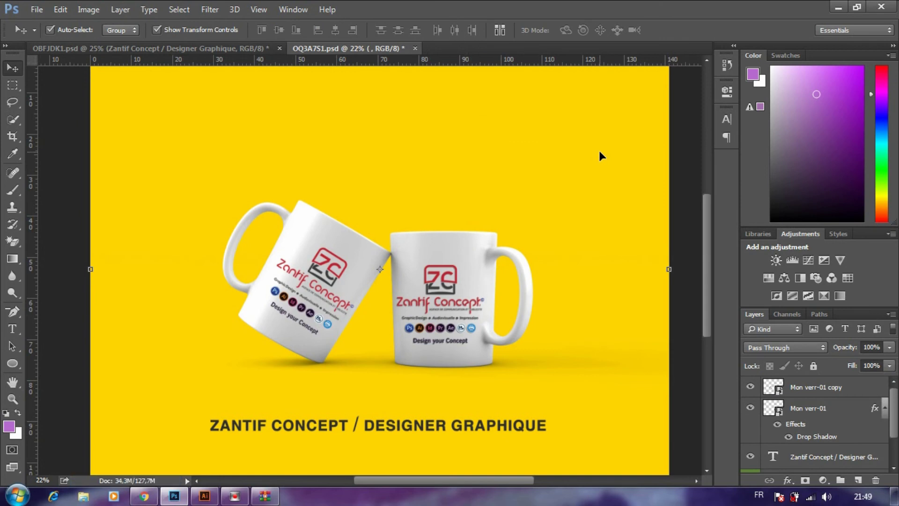
# Minimize Photoshop to reach the desktop with the saved JPEG
pyautogui.click(838, 7)
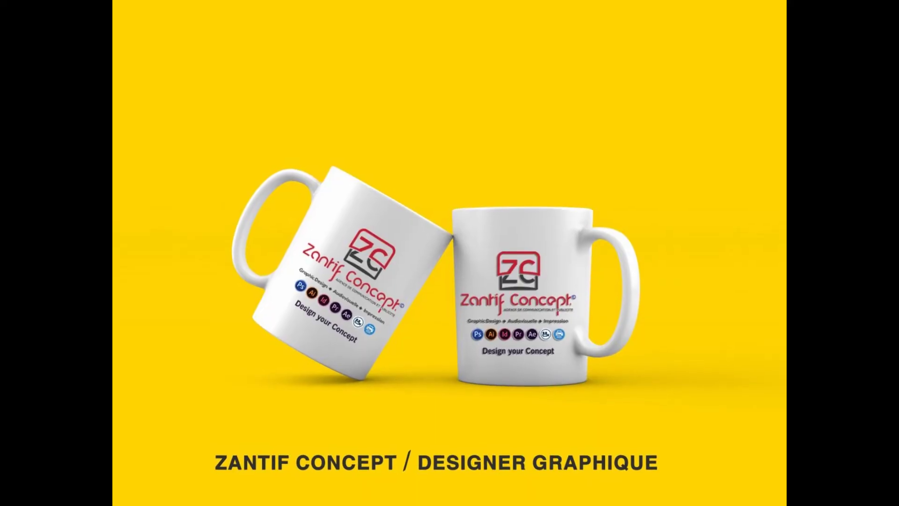